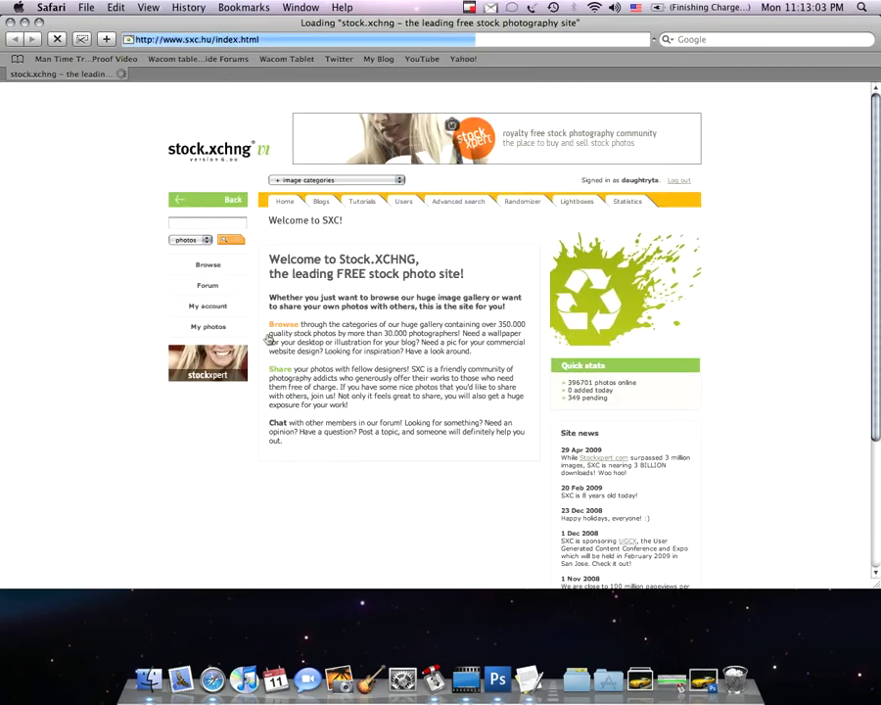
Search stock.xchng for 'car' and scroll down through the resulting car photos.
type("car")
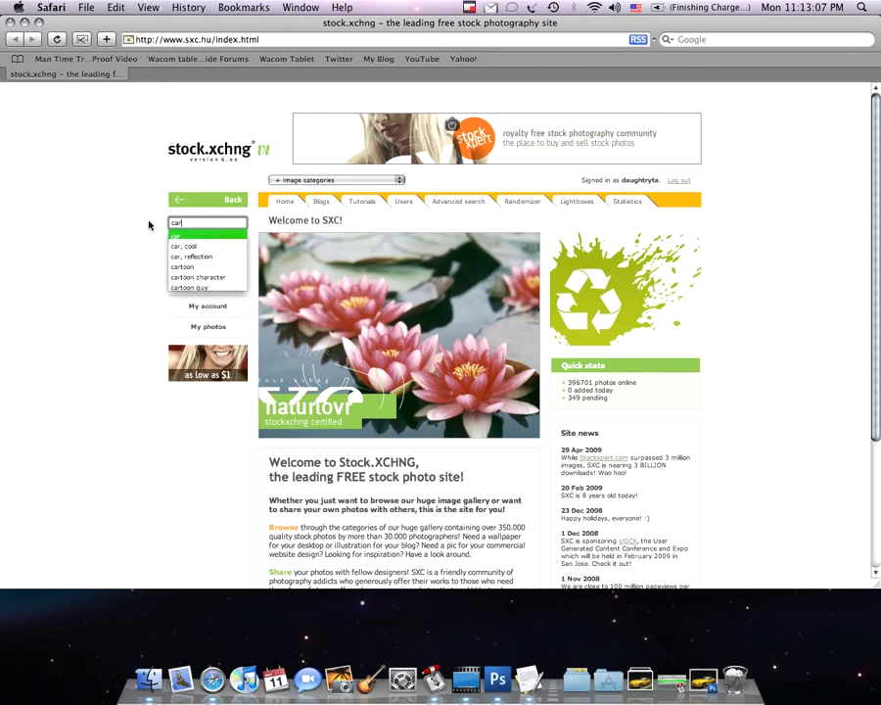
key("Escape")
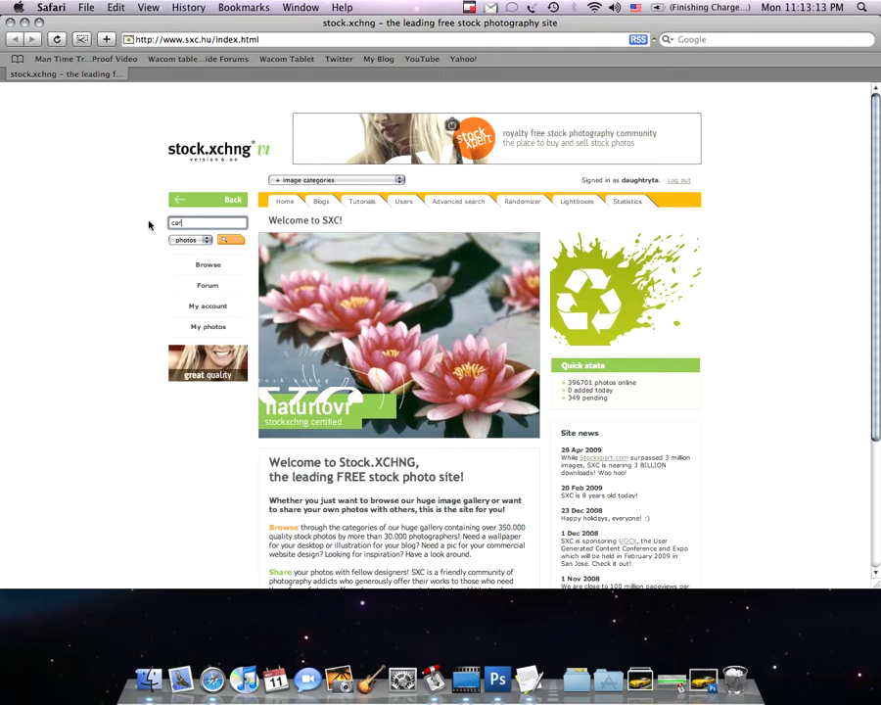
key("Return")
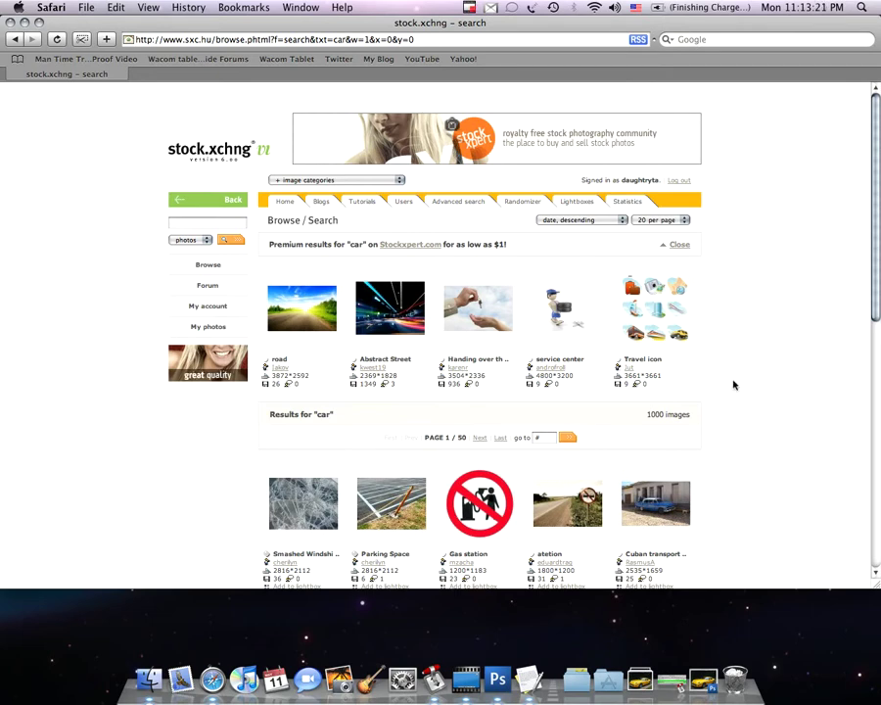
left_click_drag(873, 295, 345, 147)
Search for 'supercar' and browse the 17 results, previewing thumbnails including the yellow Sports Car.
left_click(206, 171)
type("s")
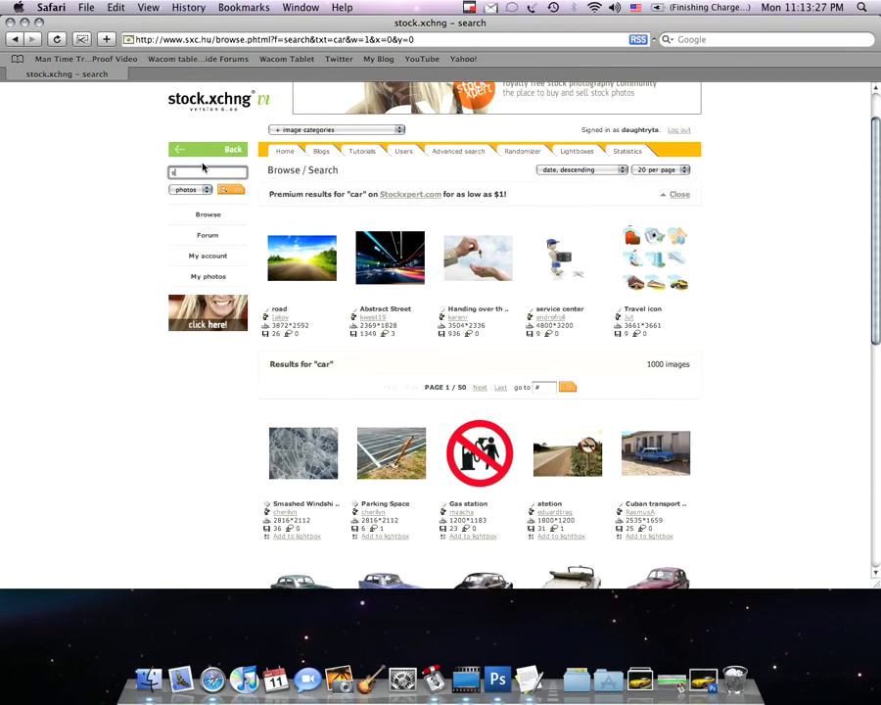
type("upercar")
key("Return")
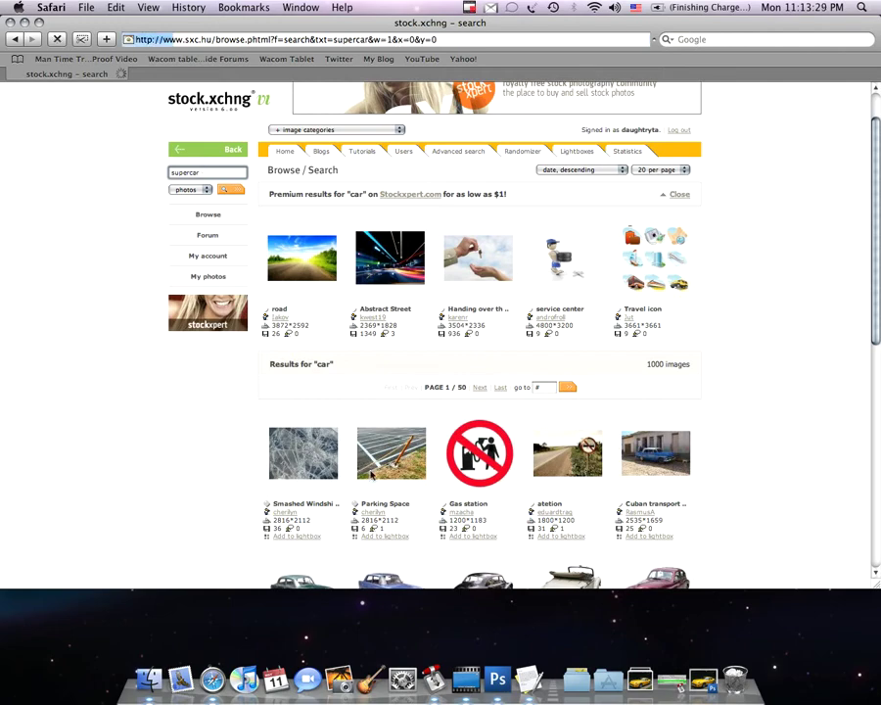
scroll(877, 304, "down", 2)
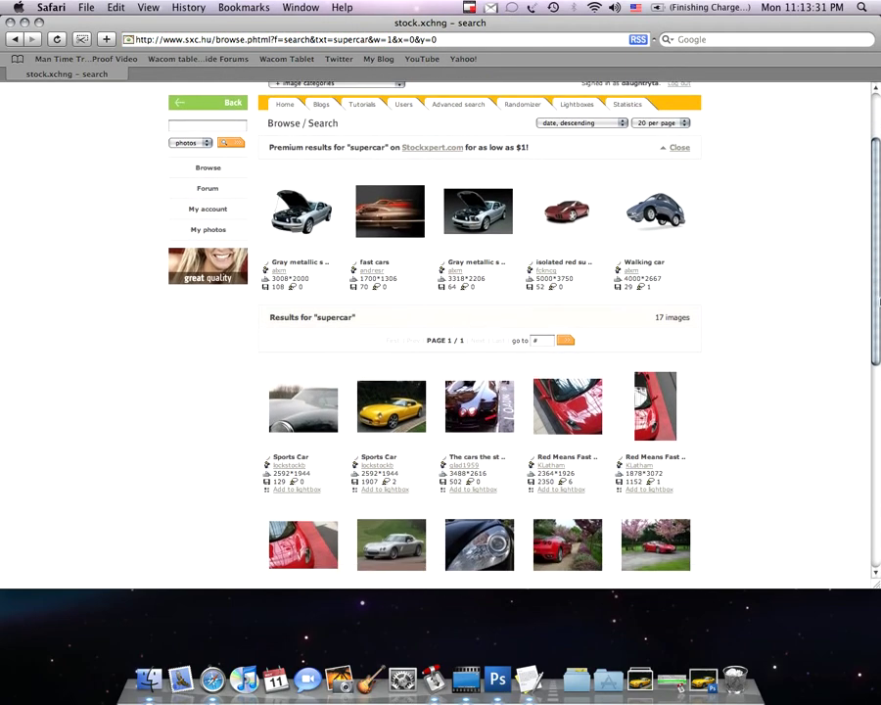
scroll(878, 303, "down", 4)
mouse_move(374, 223)
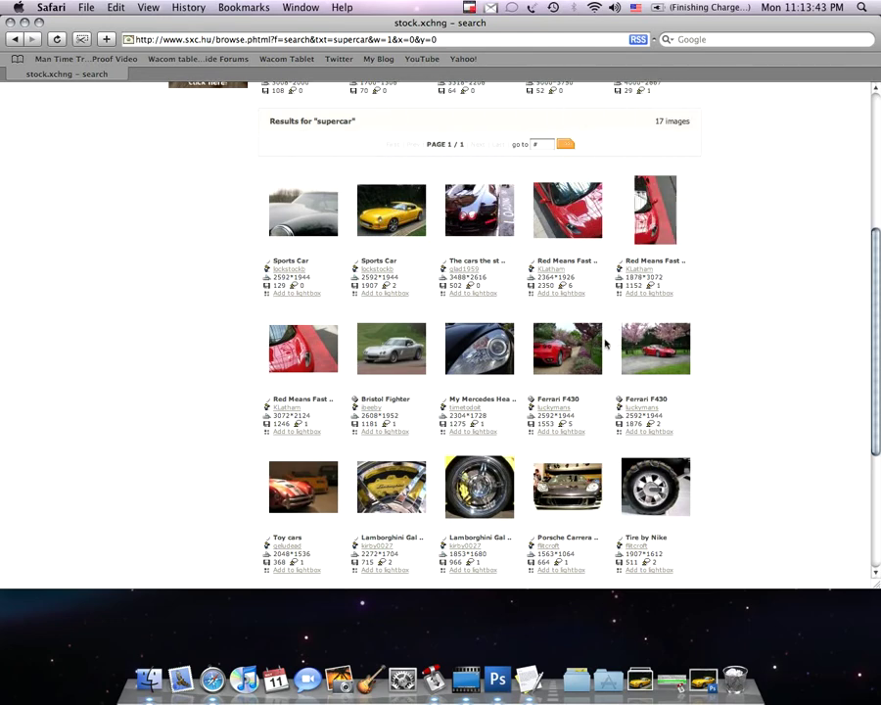
mouse_move(657, 347)
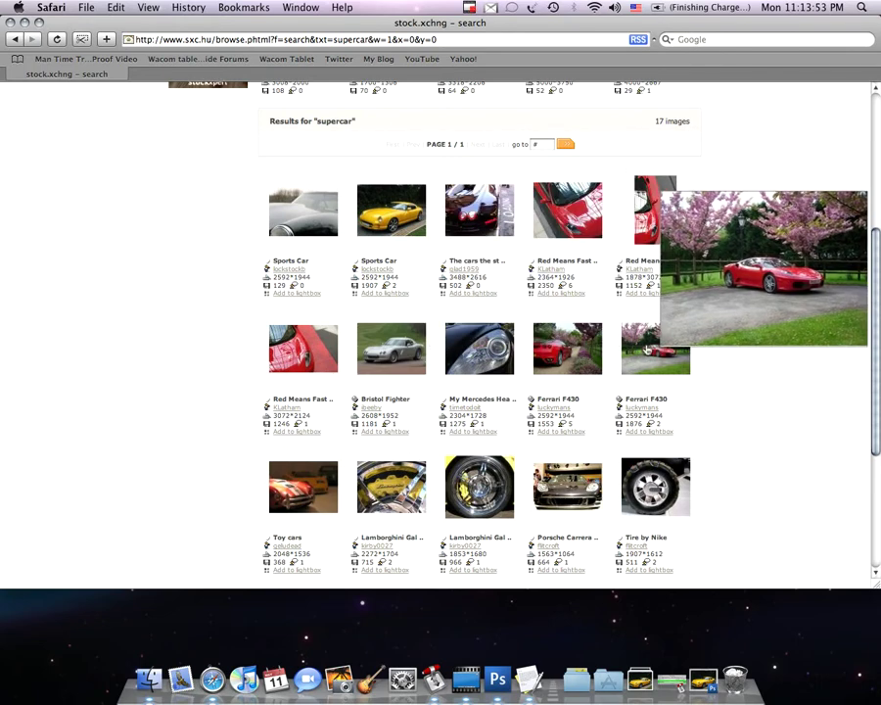
mouse_move(315, 228)
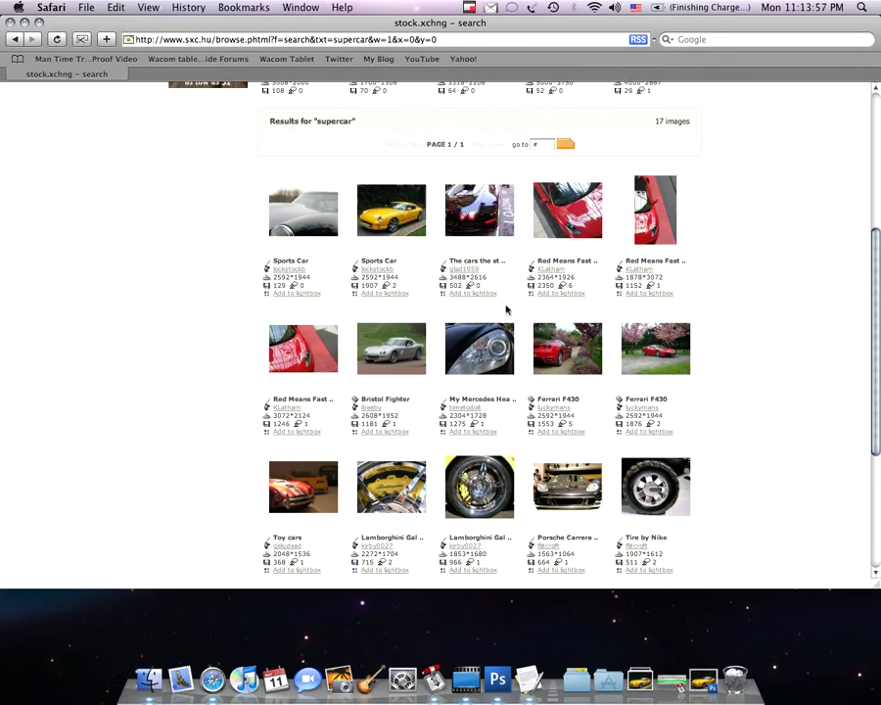
Close Safari, bring back the yellow car photo in Photoshop, and duplicate it to Layer 1.
left_click(10, 21)
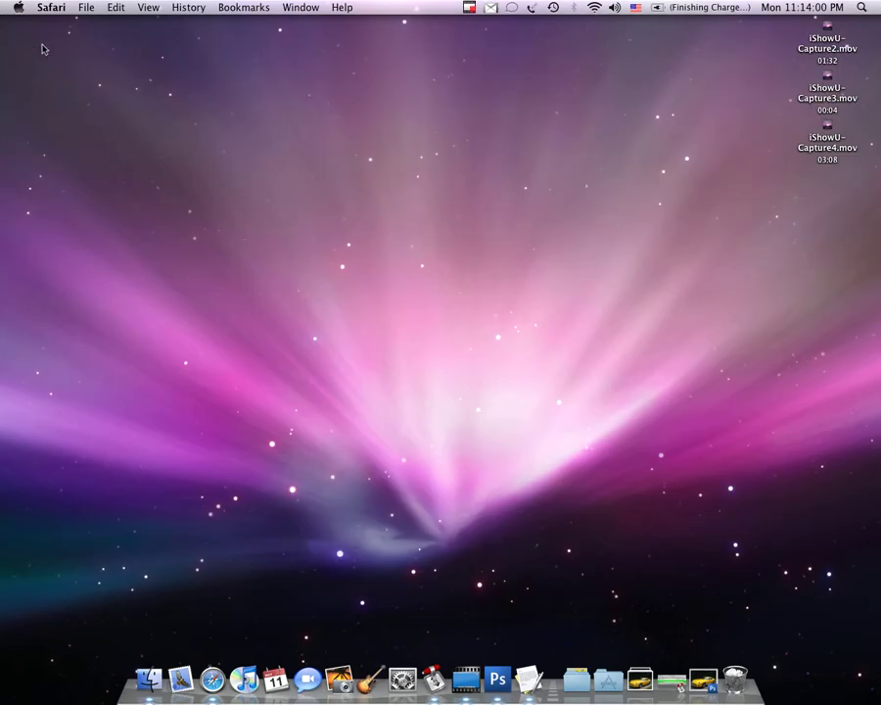
left_click(702, 677)
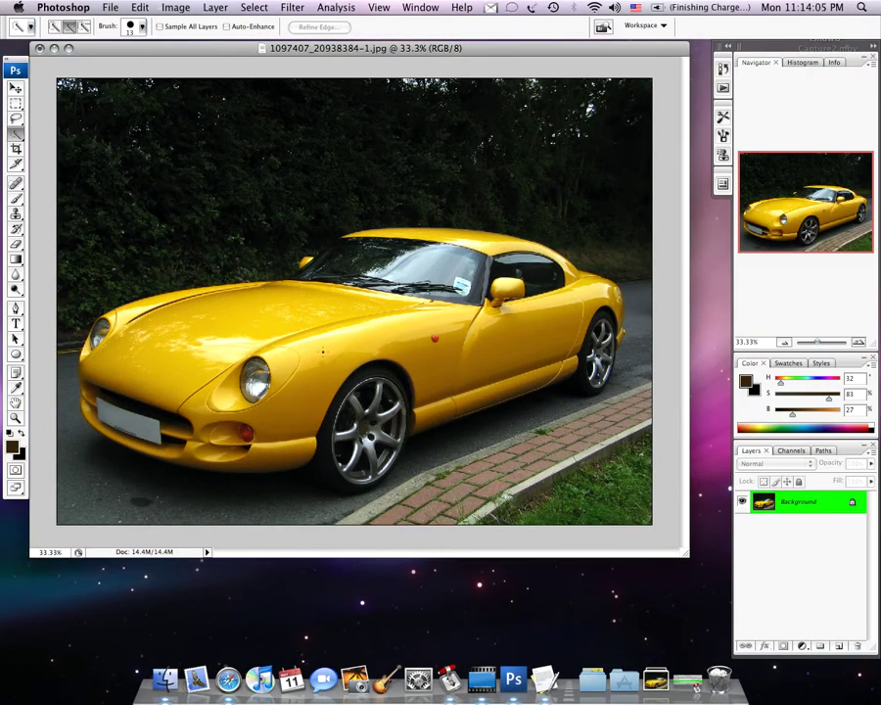
key("super+j")
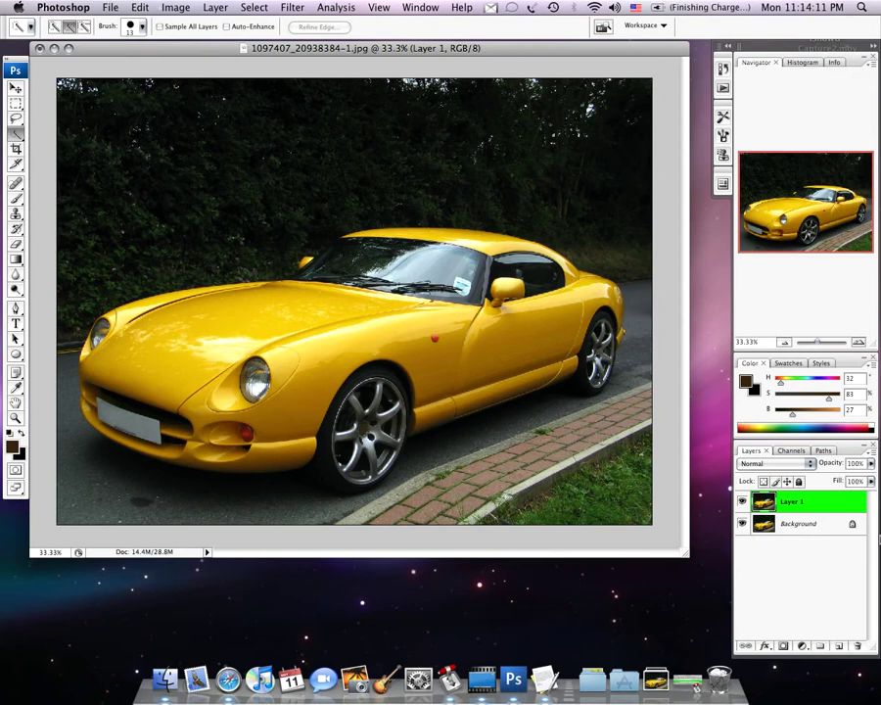
Select the Background layer, then reselect Layer 1 in the Layers panel.
left_click(812, 525)
left_click(795, 504)
Return to the car image and copy the selected car onto a new Layer 2.
key("super+Tab")
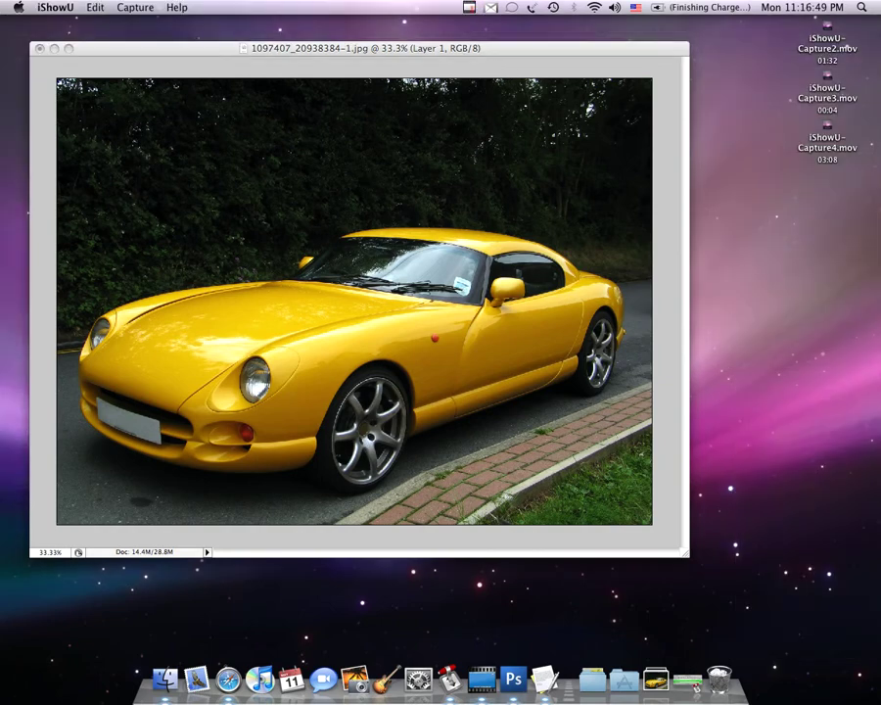
left_click(213, 48)
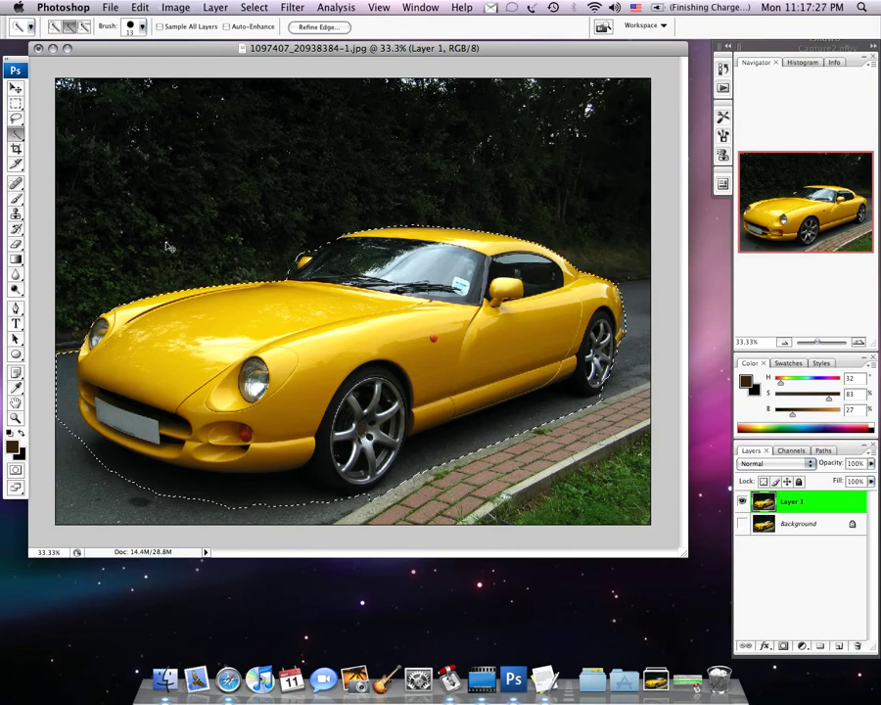
key("super+j")
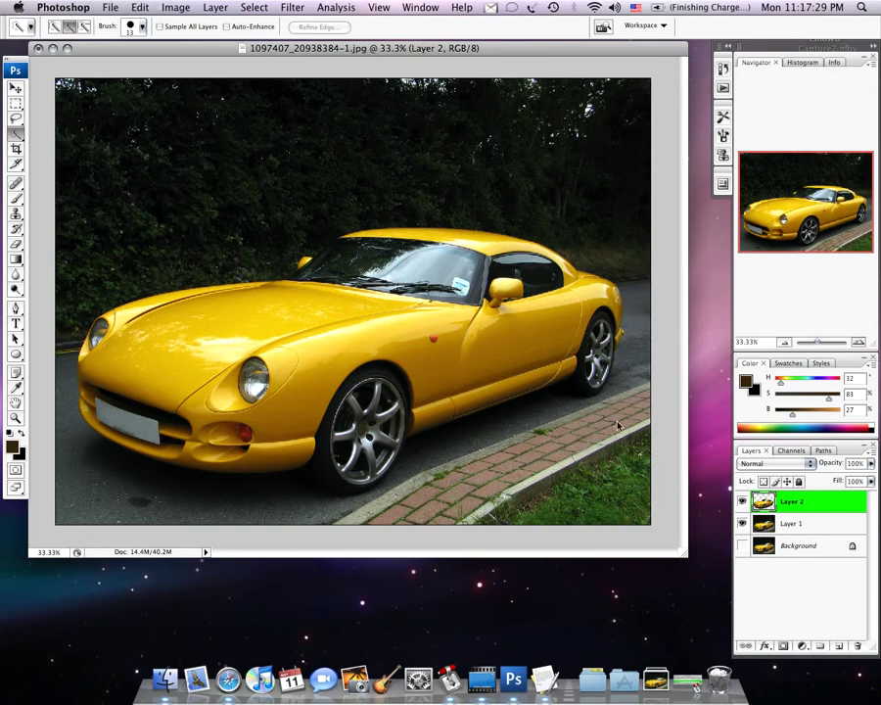
Hide and re-show Layer 1 to check the cut-out car on Layer 2.
left_click(741, 523)
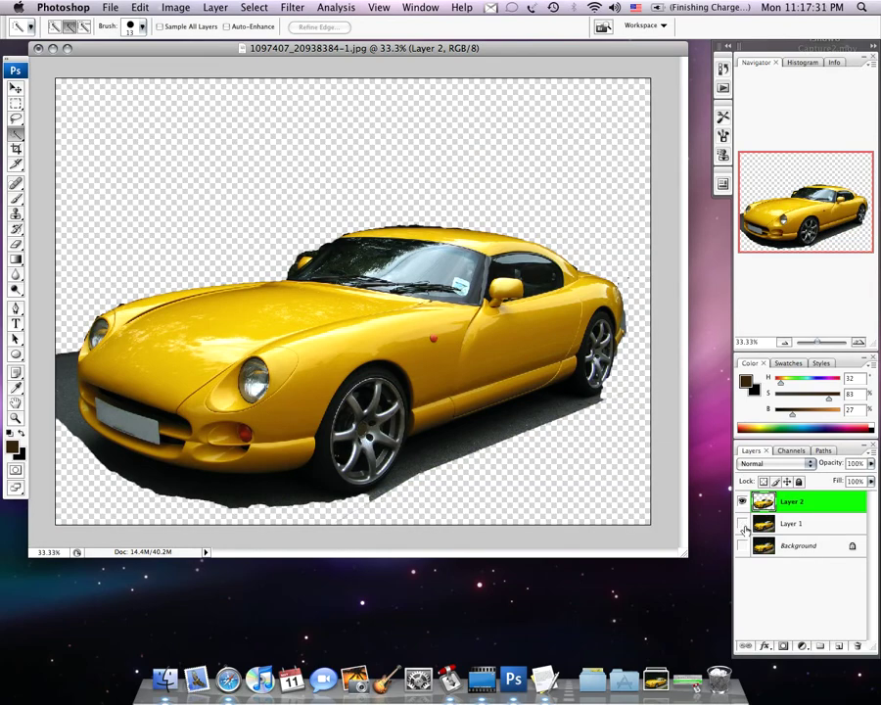
left_click(741, 524)
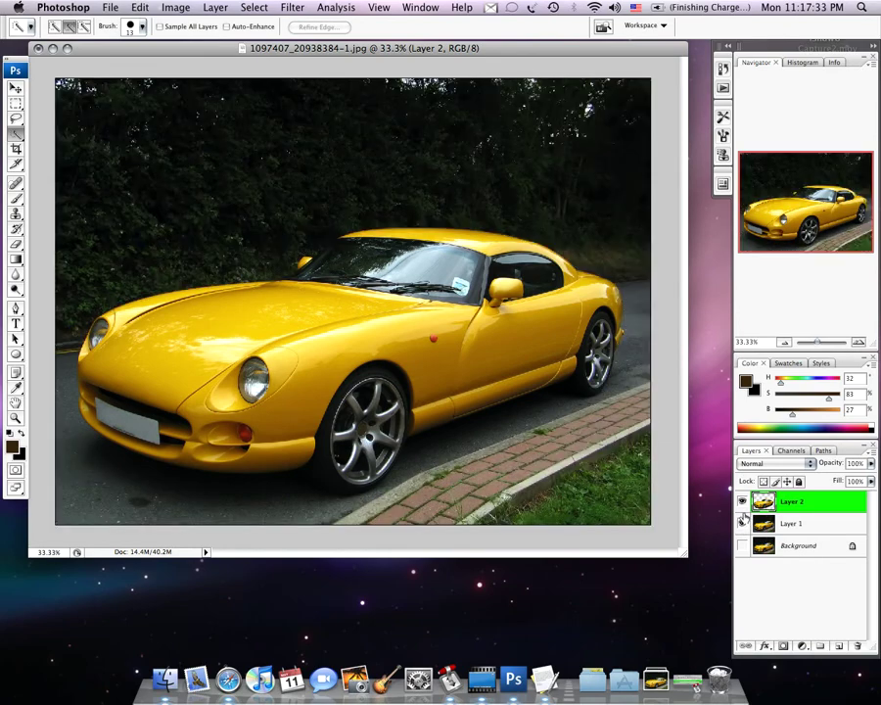
left_click(176, 8)
Open Replace Color and sample the car's yellow paint at Fuzziness 200, dismissing the subtract warning.
mouse_move(199, 47)
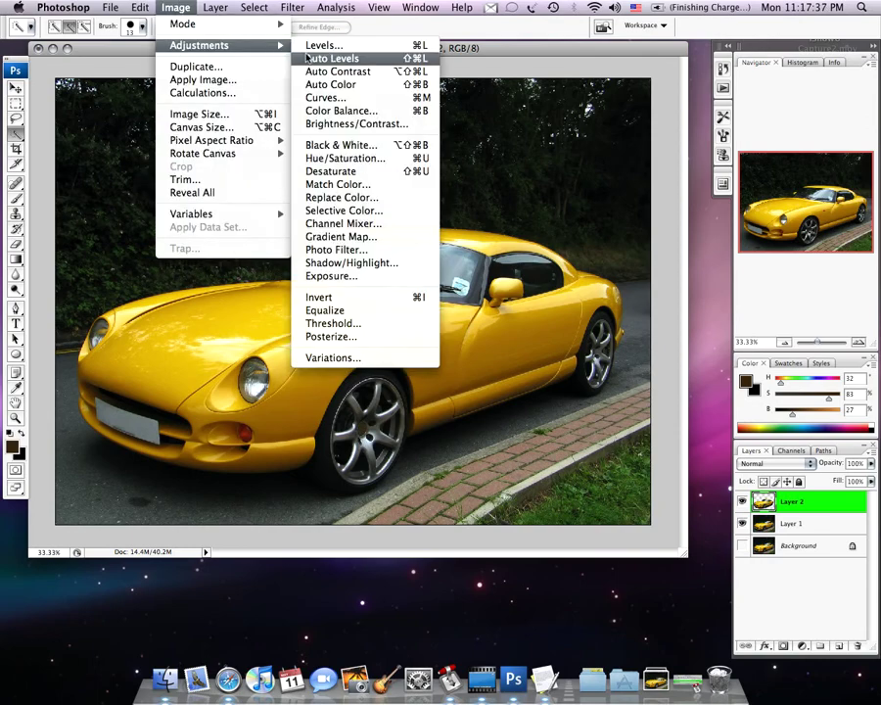
left_click(323, 196)
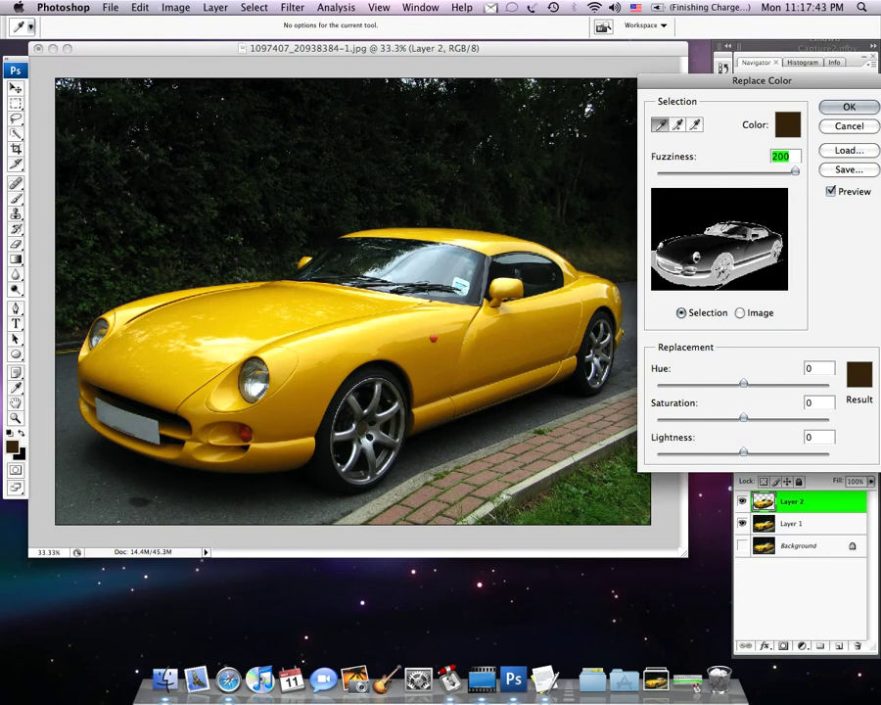
left_click(515, 327)
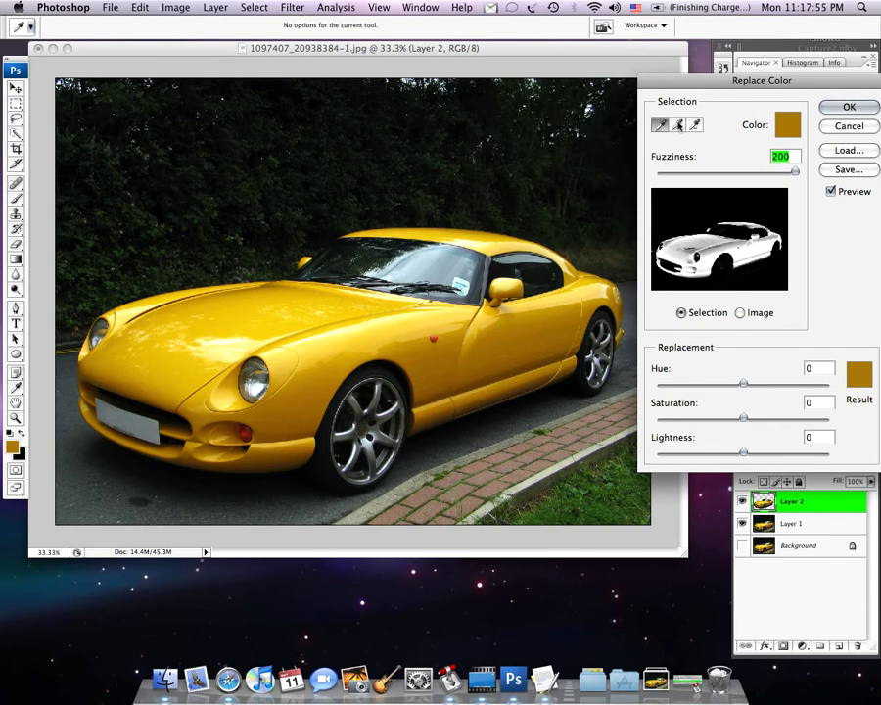
key("alt")
left_click(514, 338)
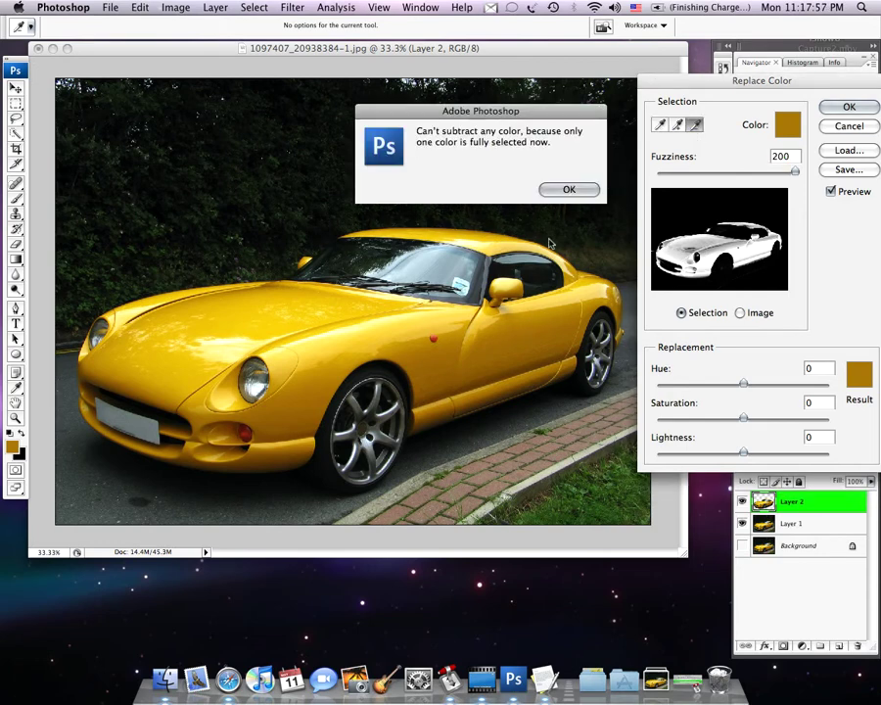
left_click(566, 188)
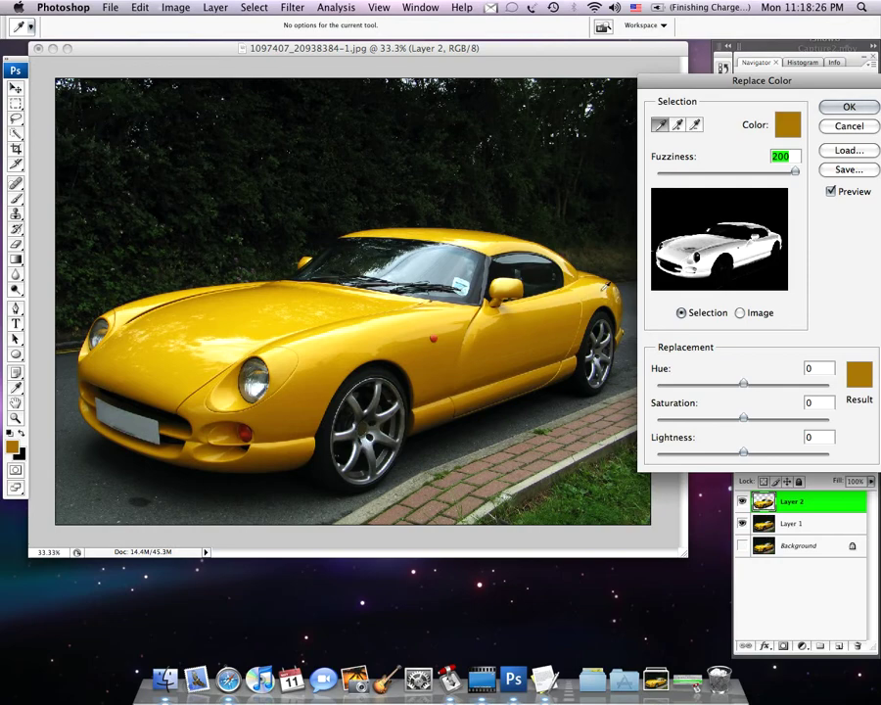
Set the replacement colour to blue, Hue −163, through the Result colour picker.
left_click(852, 375)
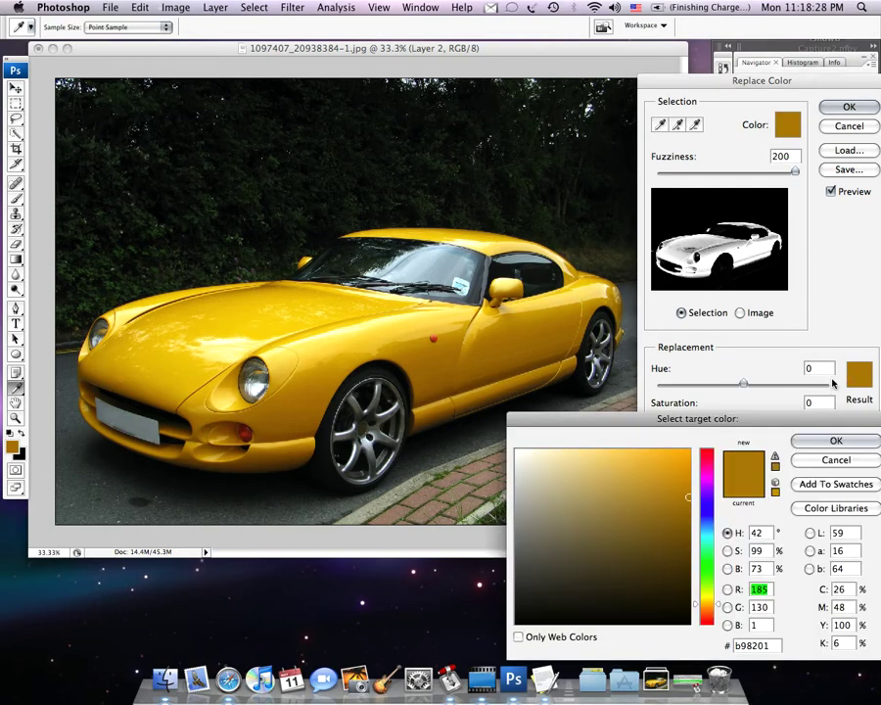
left_click_drag(675, 419, 673, 395)
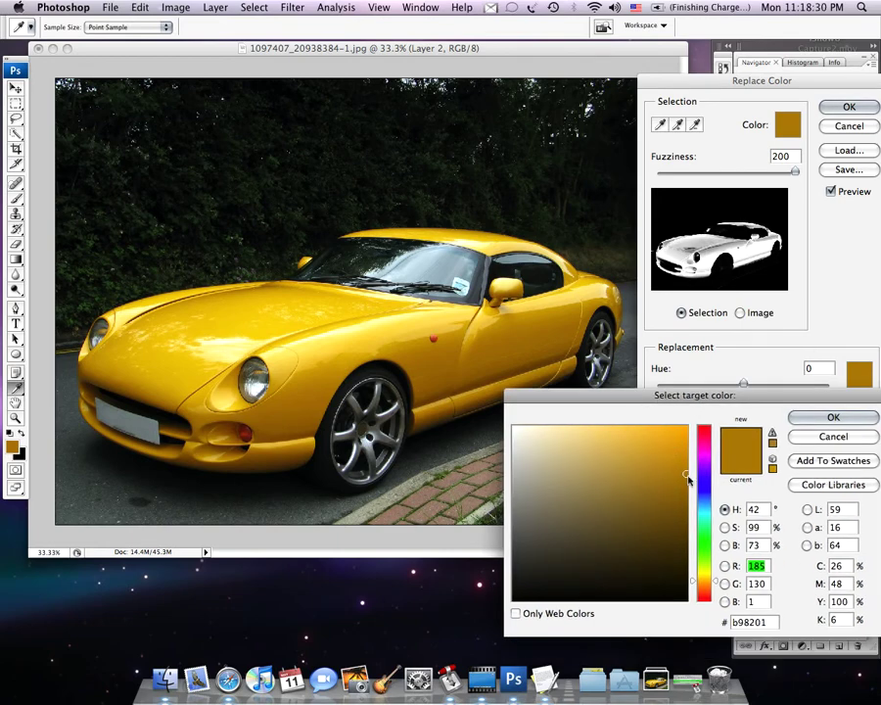
left_click_drag(703, 482, 703, 482)
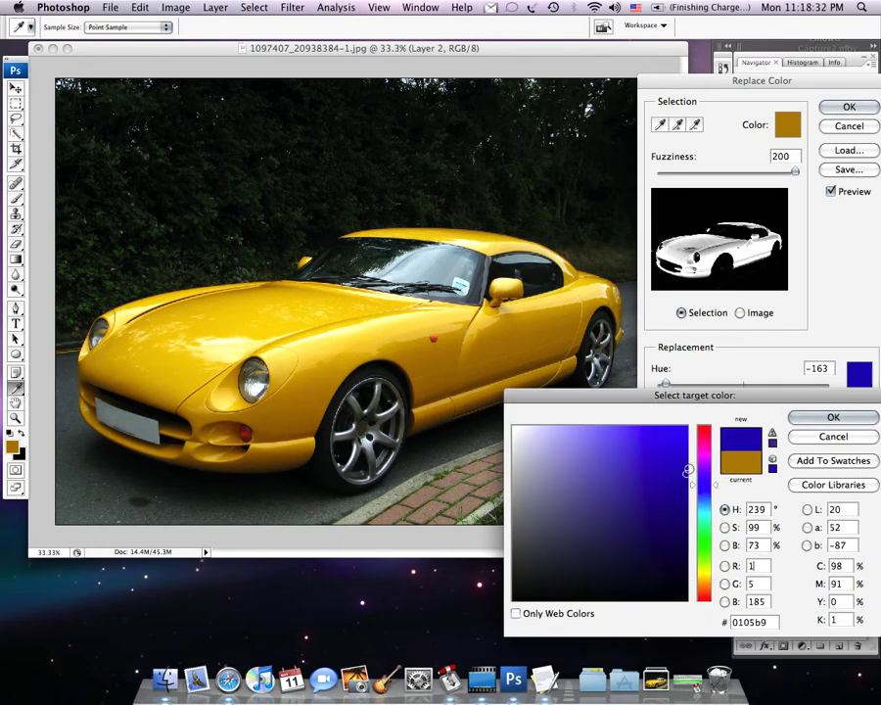
left_click(809, 421)
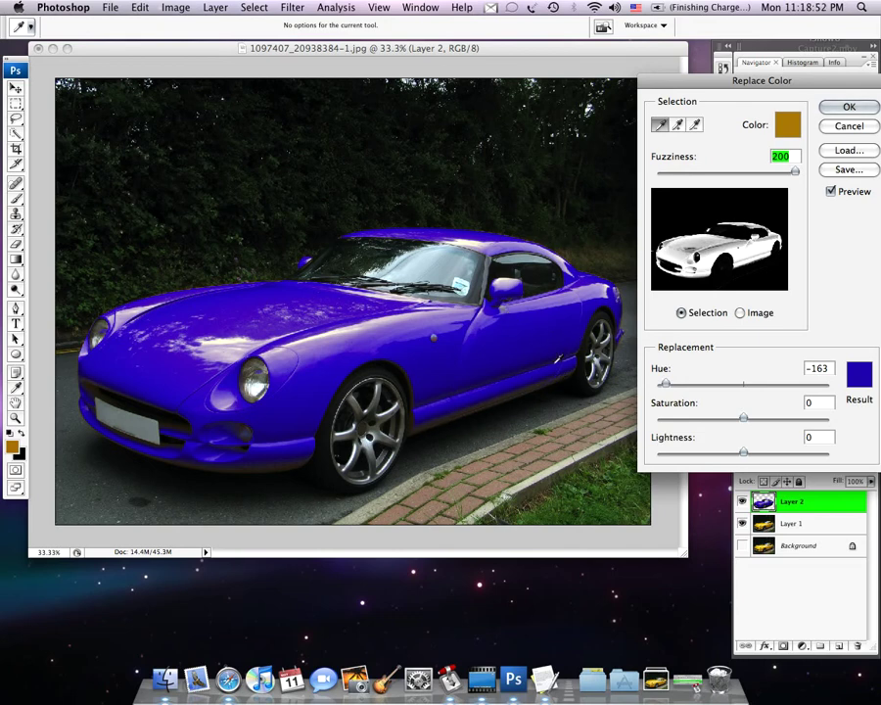
left_click(677, 124)
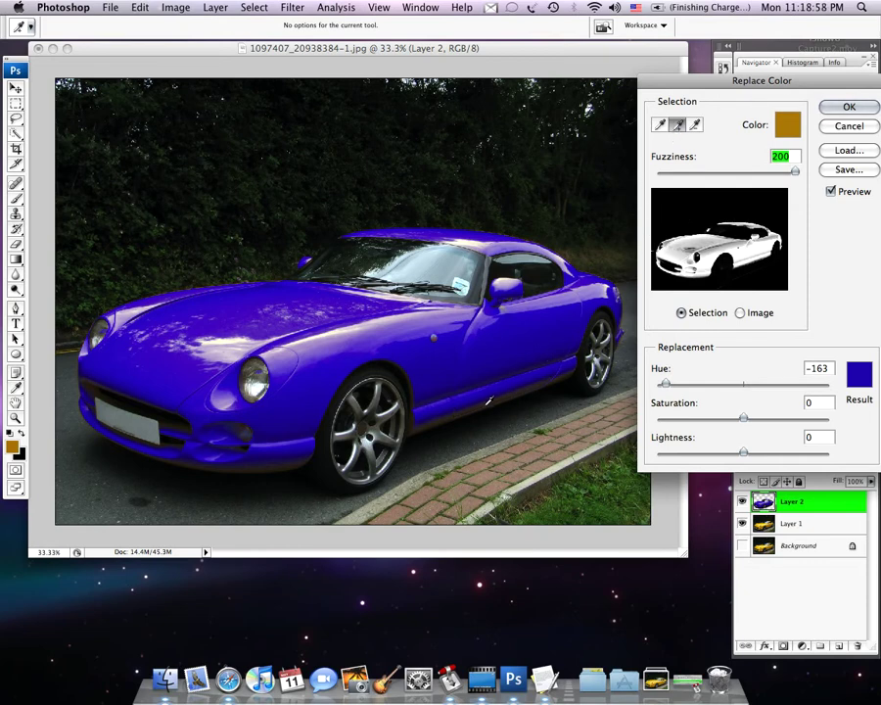
Add the car's darker shaded paint to the sample and return Fuzziness to 200.
left_click(484, 400)
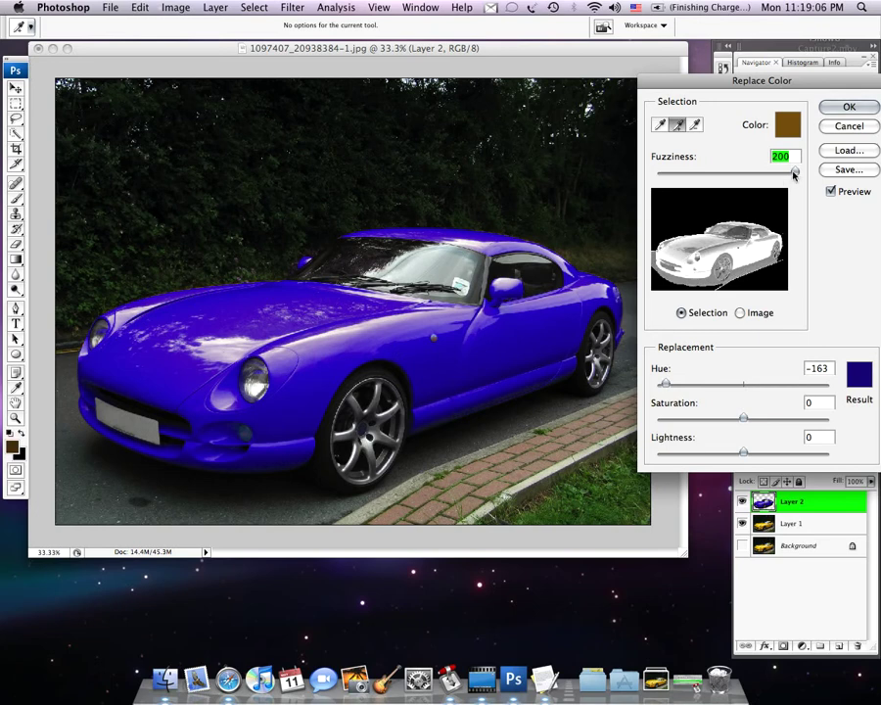
mouse_move(794, 172)
left_mouse_down()
mouse_move(771, 173)
mouse_move(790, 172)
left_mouse_up()
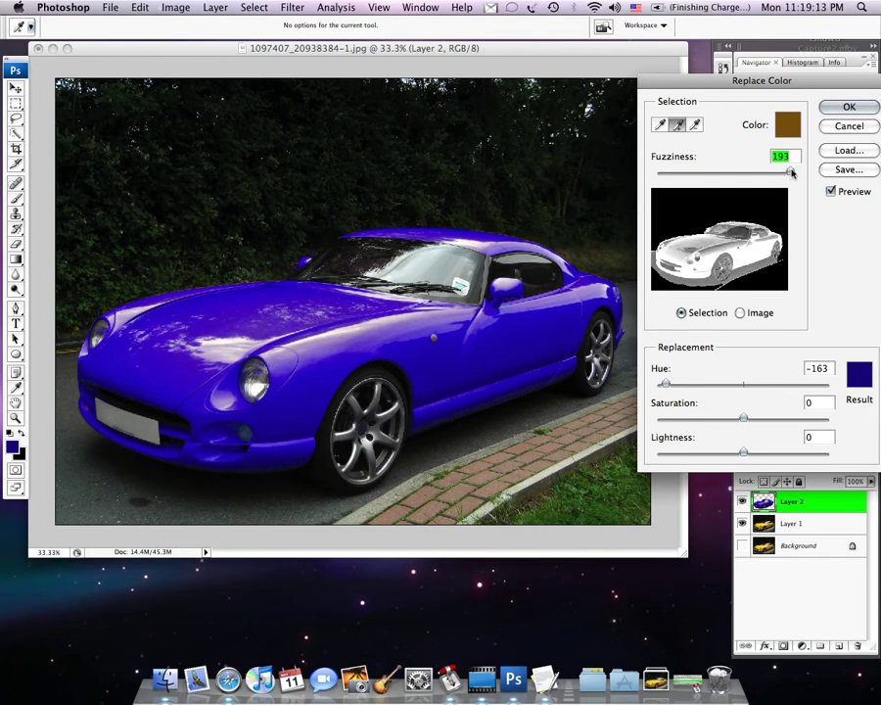
left_click_drag(791, 172, 796, 171)
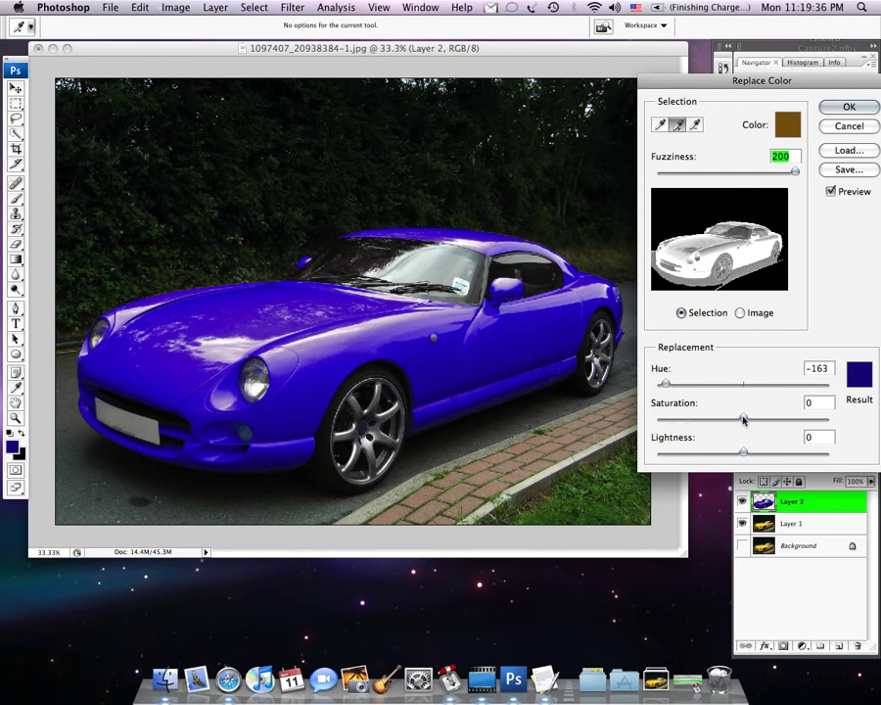
Lower Saturation to −26 and apply the blue recolour to Layer 2.
left_click_drag(743, 419, 788, 419)
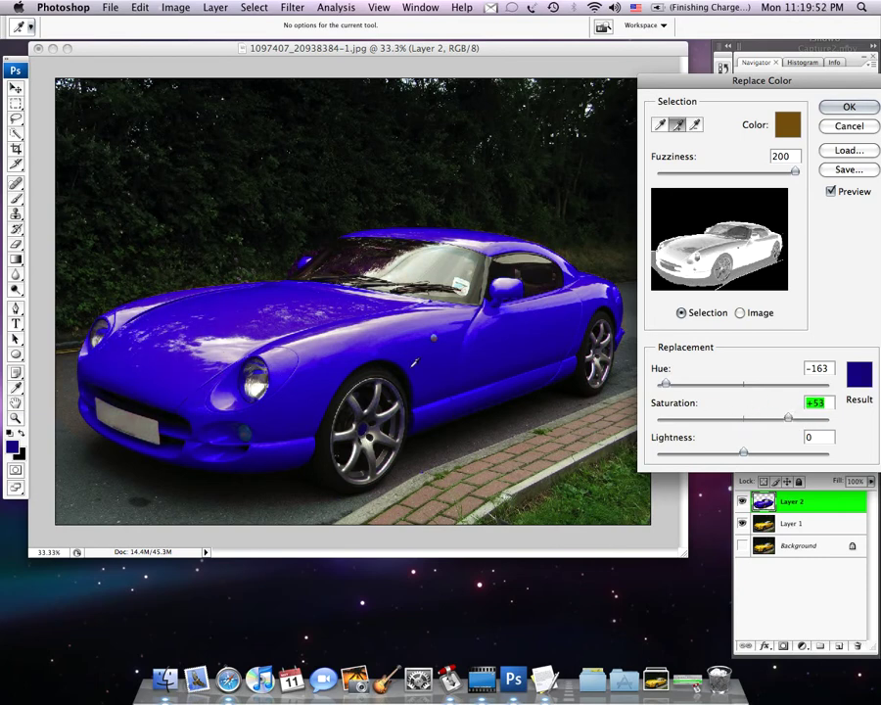
left_click(730, 419)
mouse_move(729, 419)
left_mouse_down()
mouse_move(706, 418)
mouse_move(725, 419)
left_mouse_up()
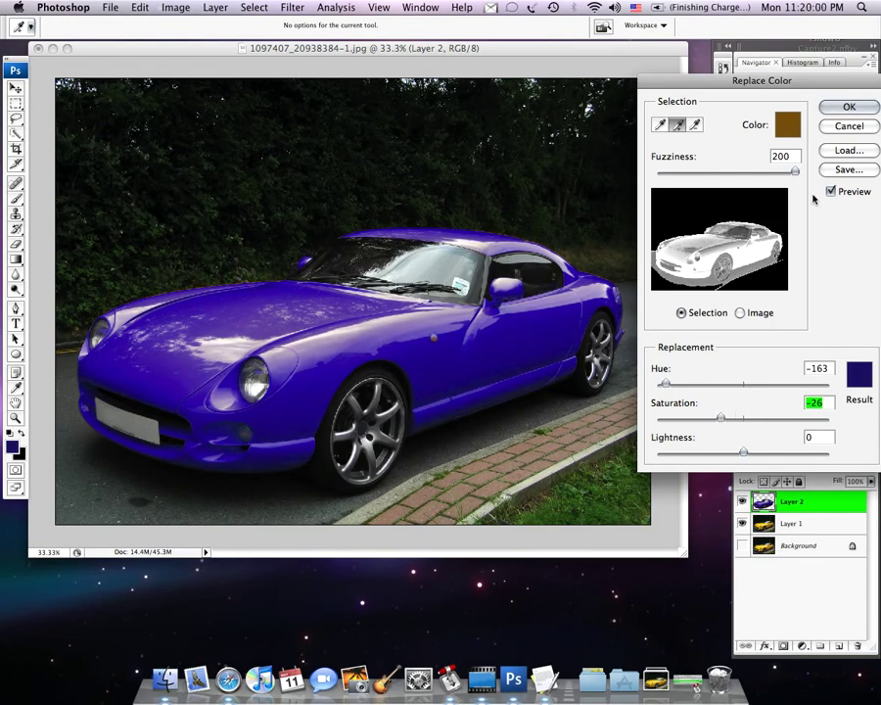
left_click(849, 108)
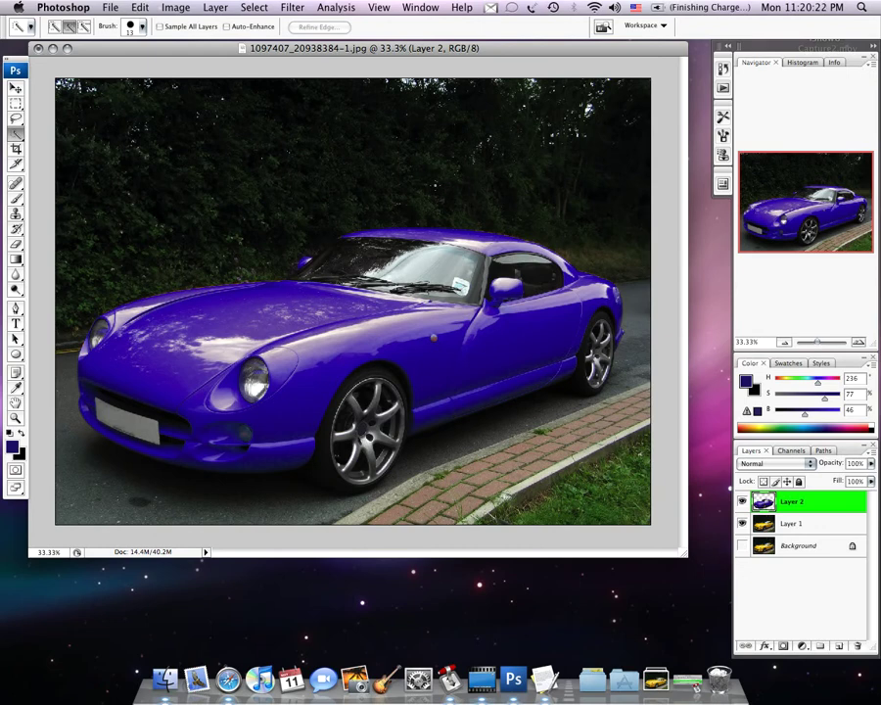
left_click(176, 7)
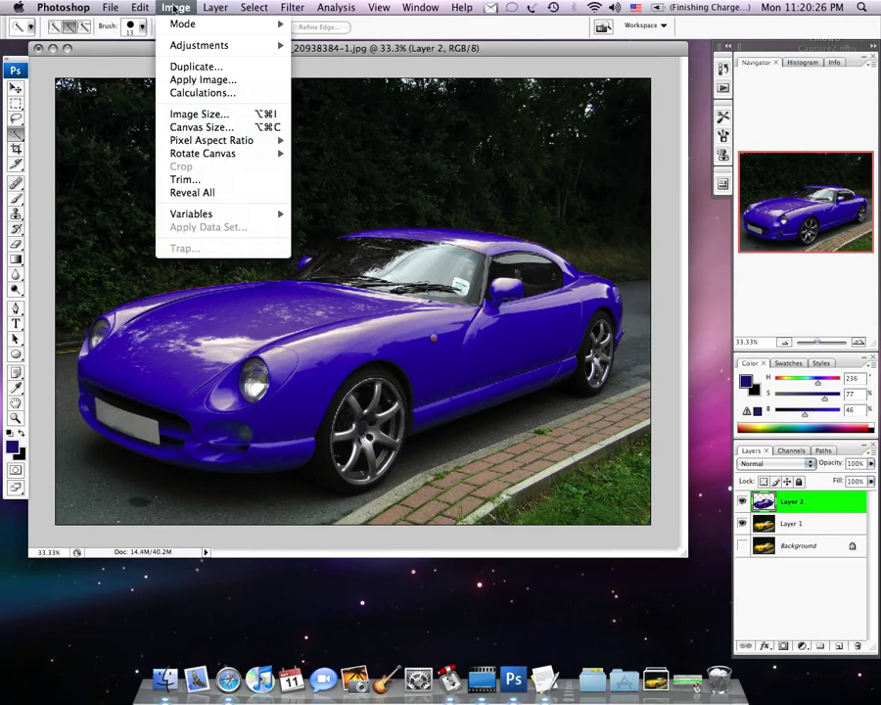
mouse_move(178, 45)
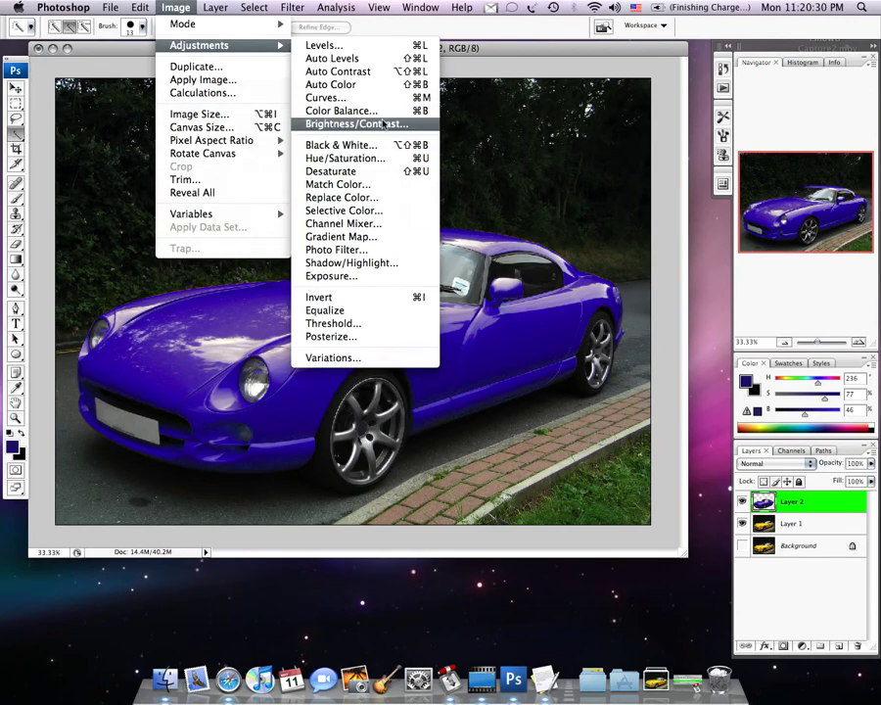
left_click(176, 8)
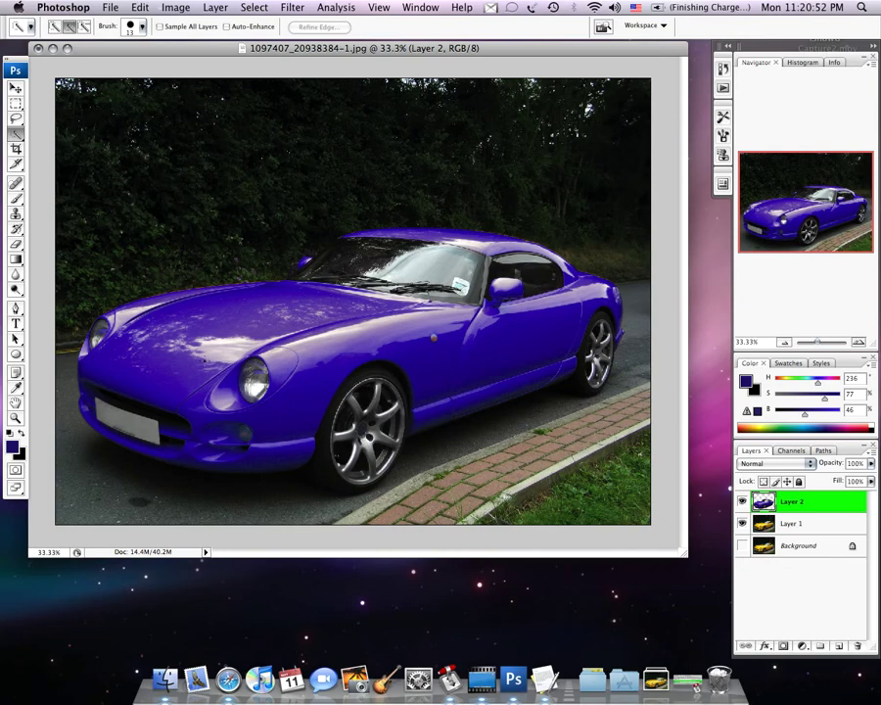
Hide Photoshop's panels and bring TextEdit forward, leaving the blue-car image visible.
key("super+Tab")
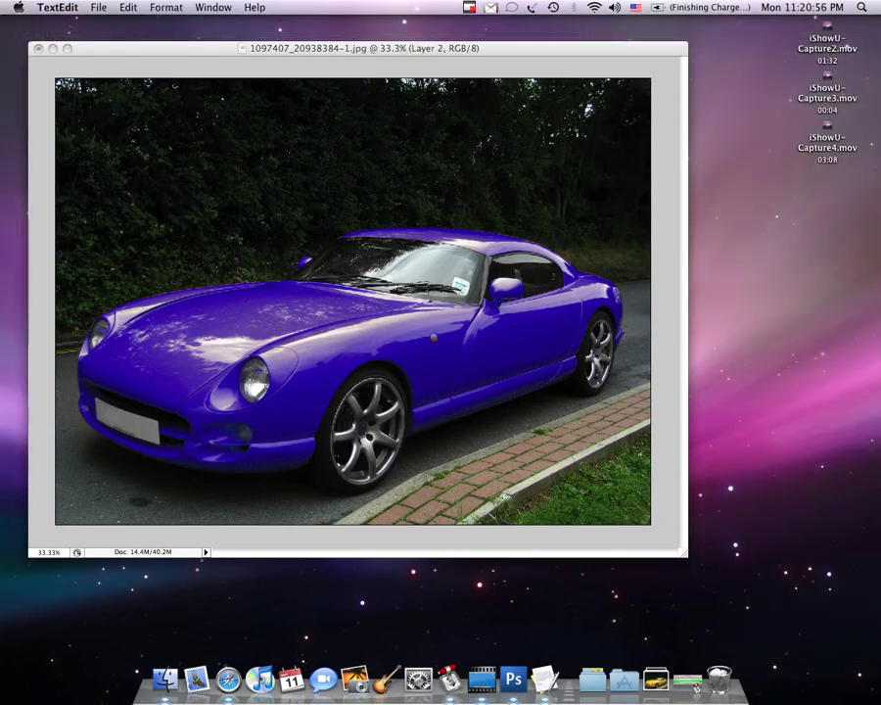